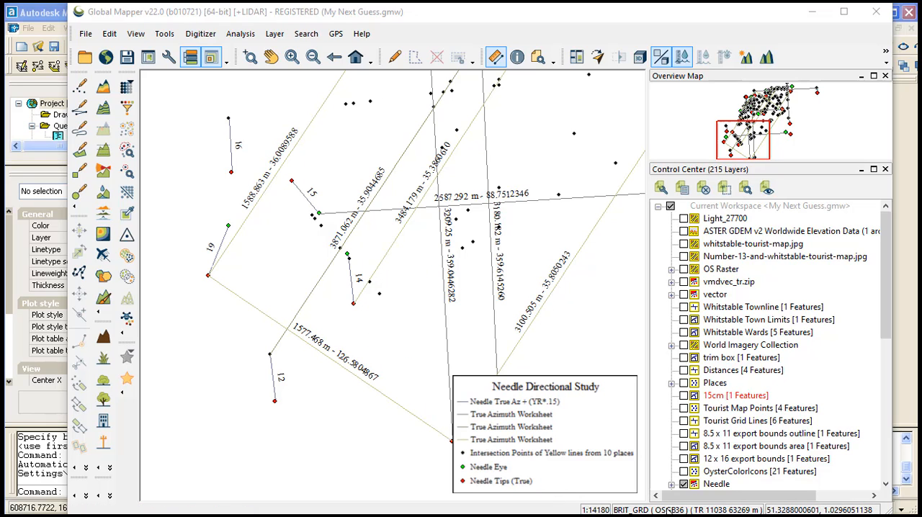
Step: Hide the map's legend by setting its type to No Map Legend
{"action": "right_click", "coordinate": [599, 433]}
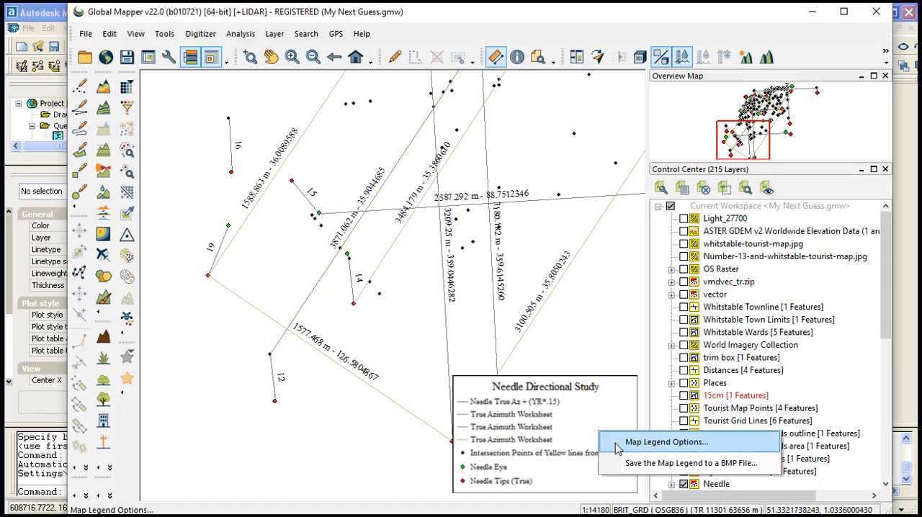
{"action": "left_click", "coordinate": [618, 445]}
{"action": "left_click", "coordinate": [486, 61]}
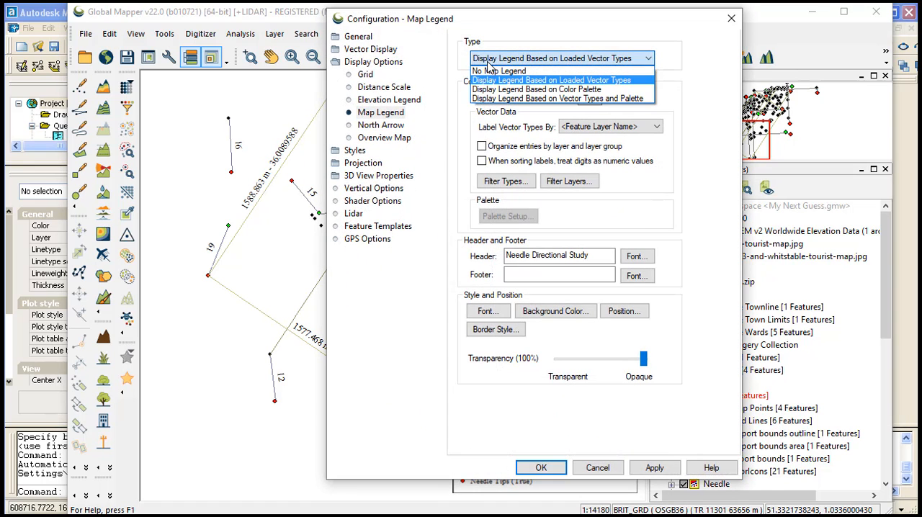
{"action": "left_click", "coordinate": [492, 69]}
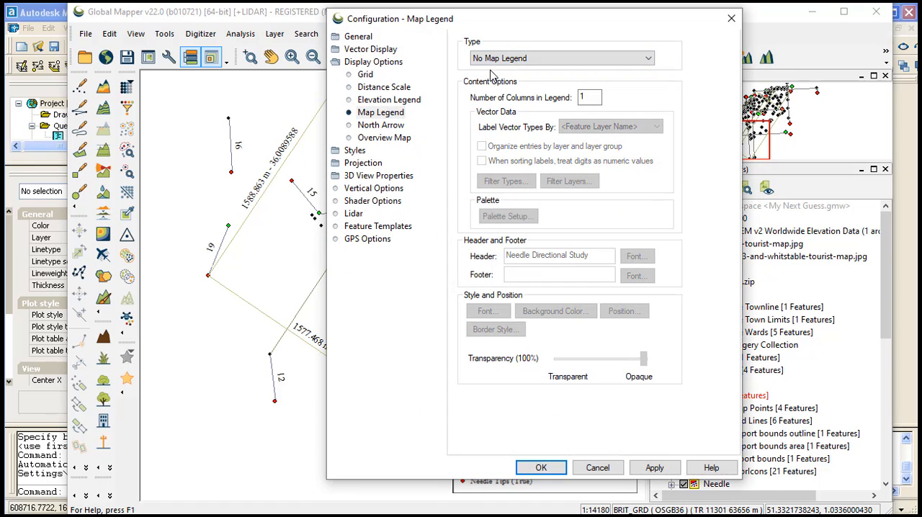
{"action": "left_click", "coordinate": [540, 467]}
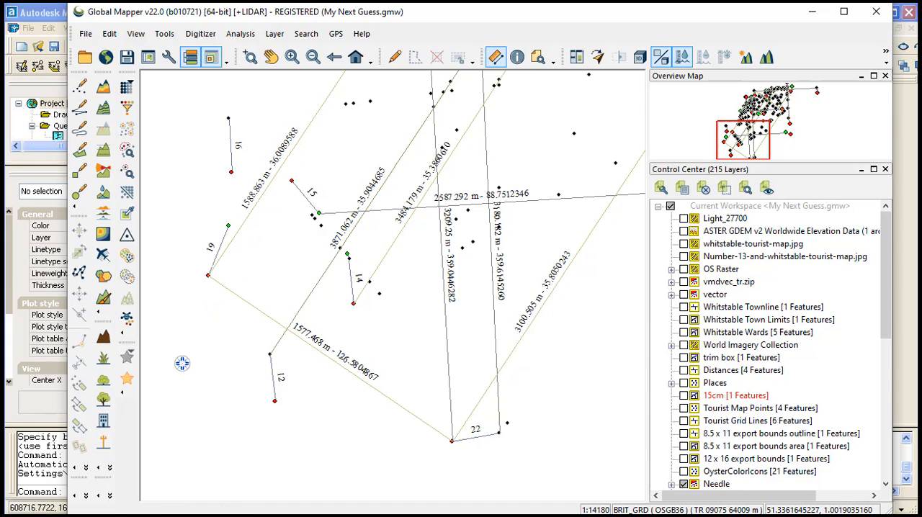
Step: Measure needle 16 from its red tip to its opposite end, stop measuring and save the measurement
{"action": "left_click", "coordinate": [229, 172]}
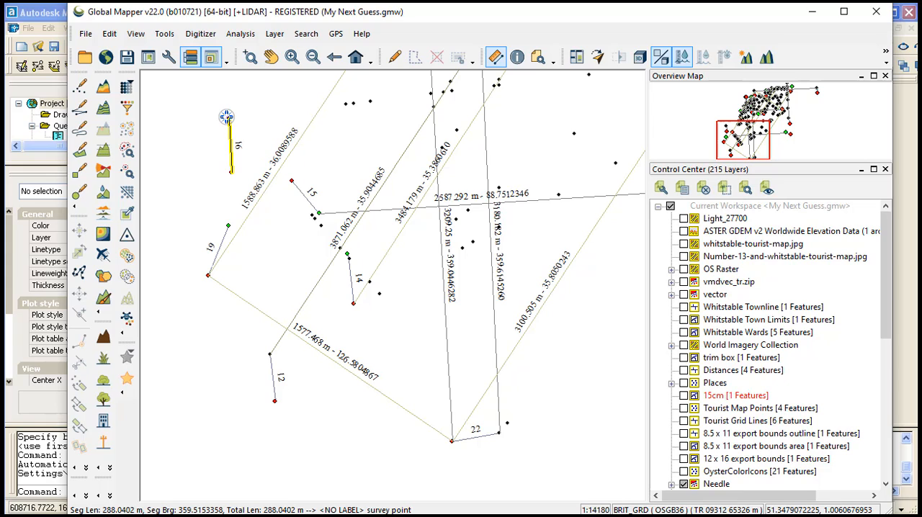
{"action": "right_click", "coordinate": [227, 117]}
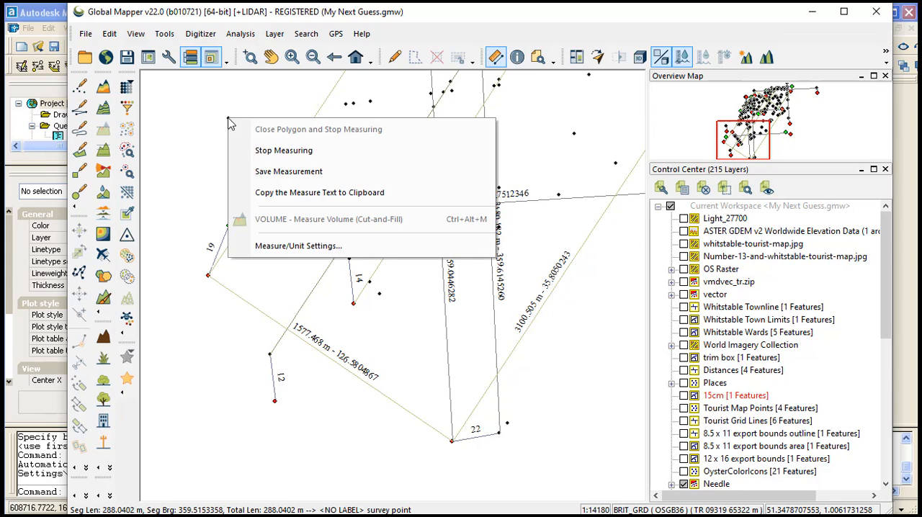
{"action": "left_click", "coordinate": [271, 152]}
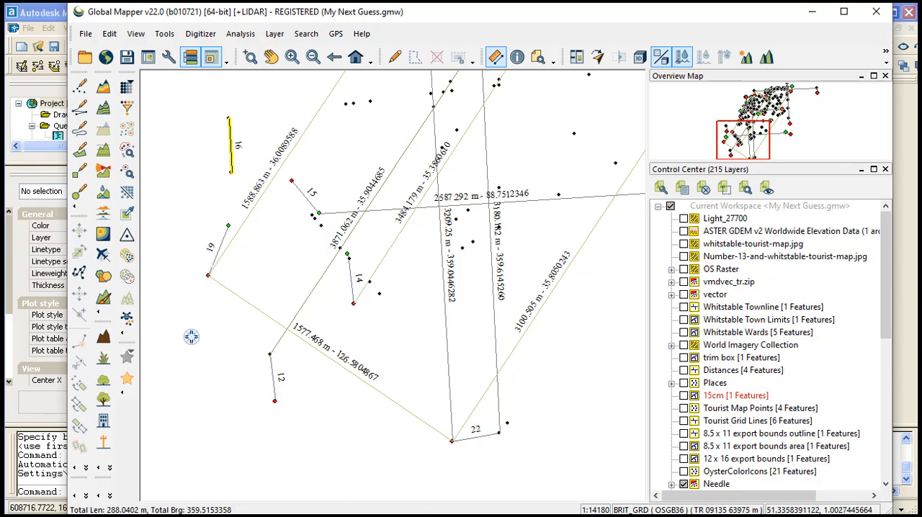
{"action": "right_click", "coordinate": [230, 164]}
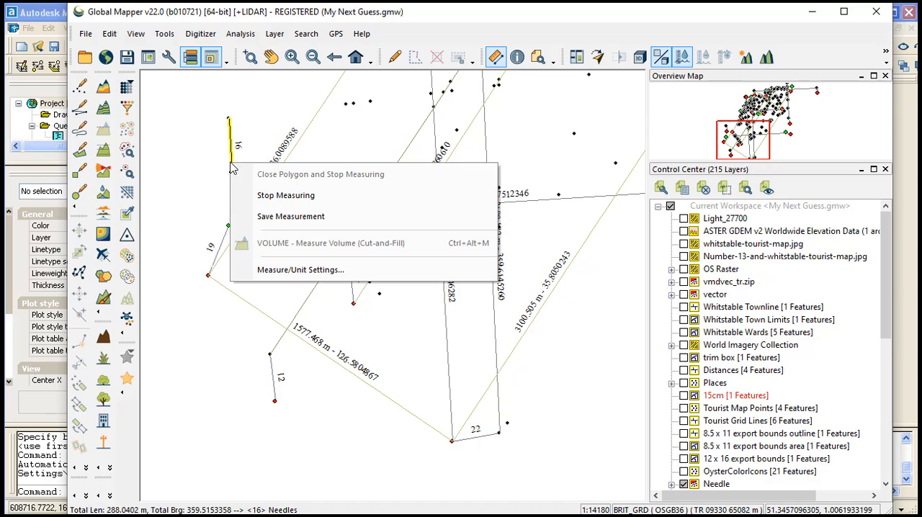
{"action": "left_click", "coordinate": [265, 217]}
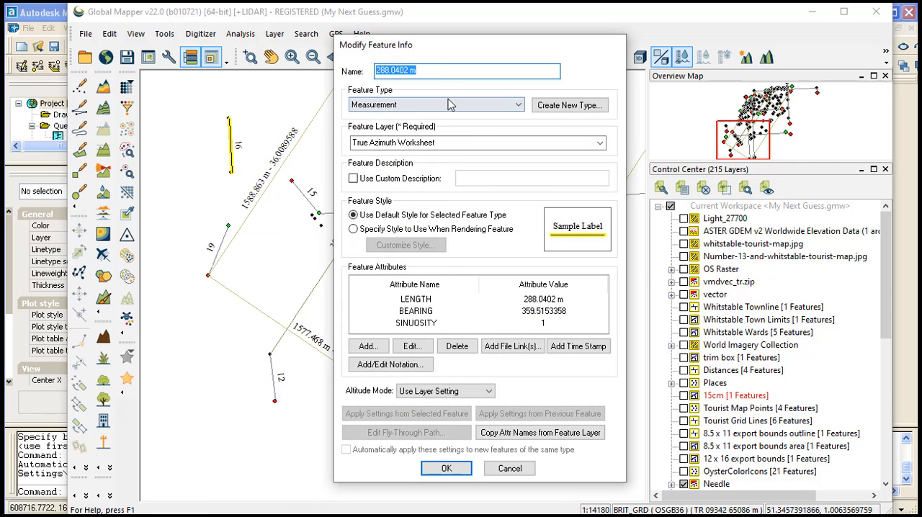
Step: Copy the measurement's BEARING value and append it to the feature name, making it "288.0402 m - 359.5153358"
{"action": "double_click", "coordinate": [515, 311]}
{"action": "key", "text": "ctrl+c"}
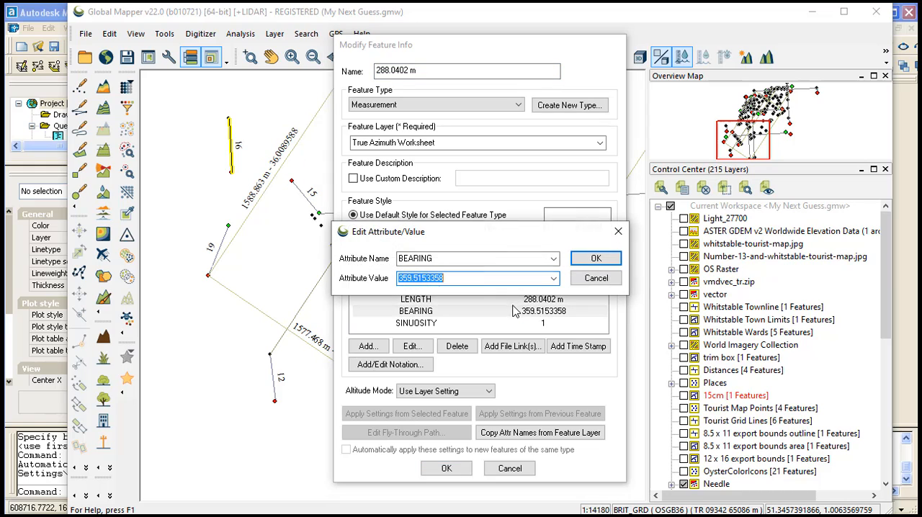
{"action": "left_click", "coordinate": [595, 260]}
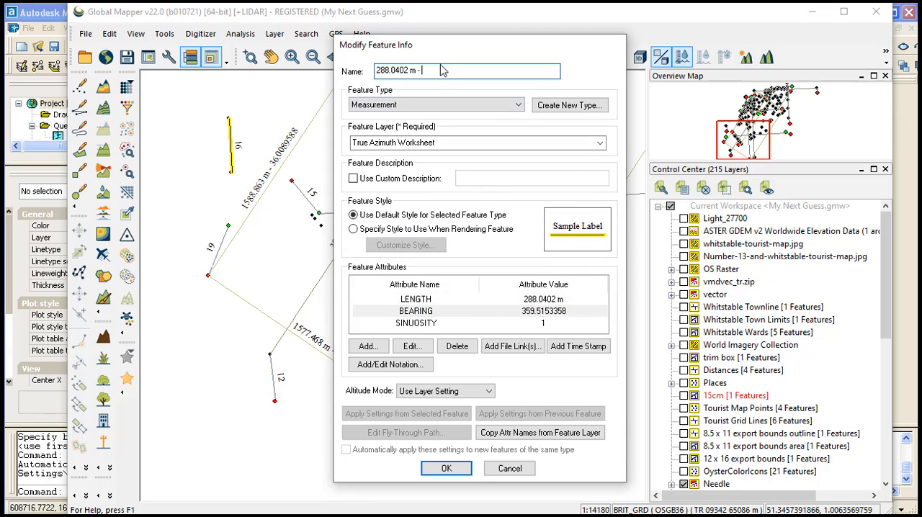
{"action": "key", "text": "ctrl+v"}
{"action": "left_click", "coordinate": [447, 469]}
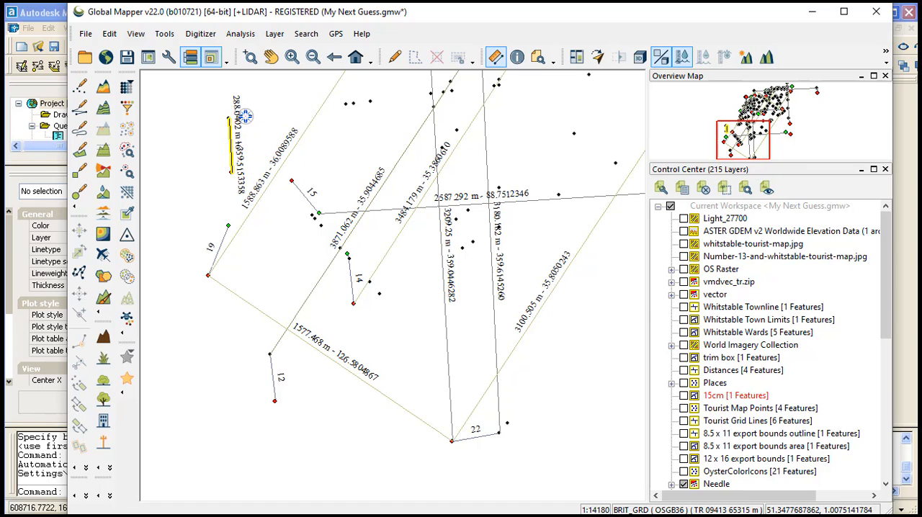
Step: In Autodesk Map, accept the object snap settings and label the angle between the two olive lines meeting at needle 19's red tip
{"action": "left_click", "coordinate": [48, 20]}
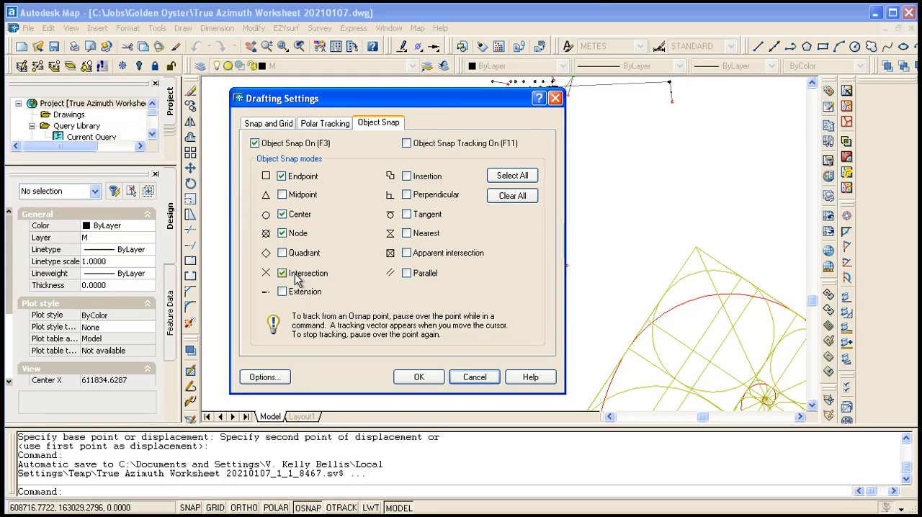
{"action": "left_click", "coordinate": [420, 377]}
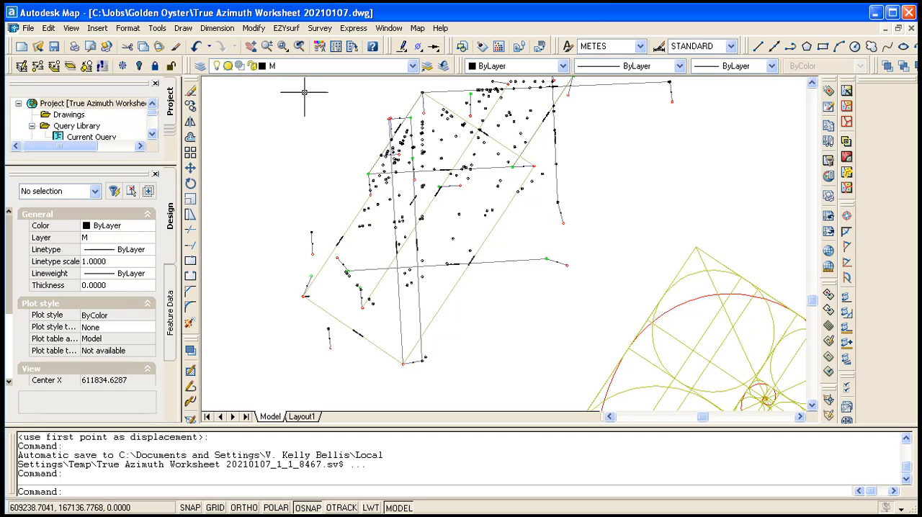
{"action": "left_click", "coordinate": [320, 28]}
{"action": "mouse_move", "coordinate": [324, 61]}
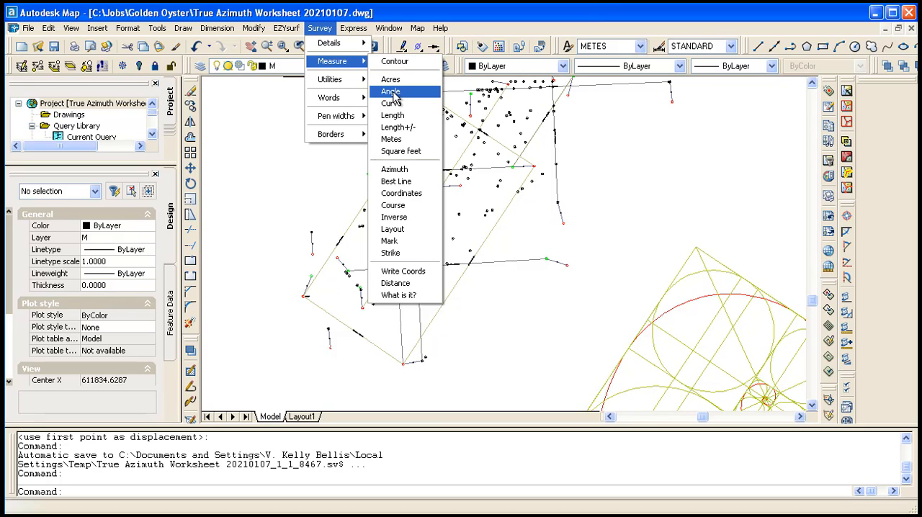
{"action": "left_click", "coordinate": [391, 92]}
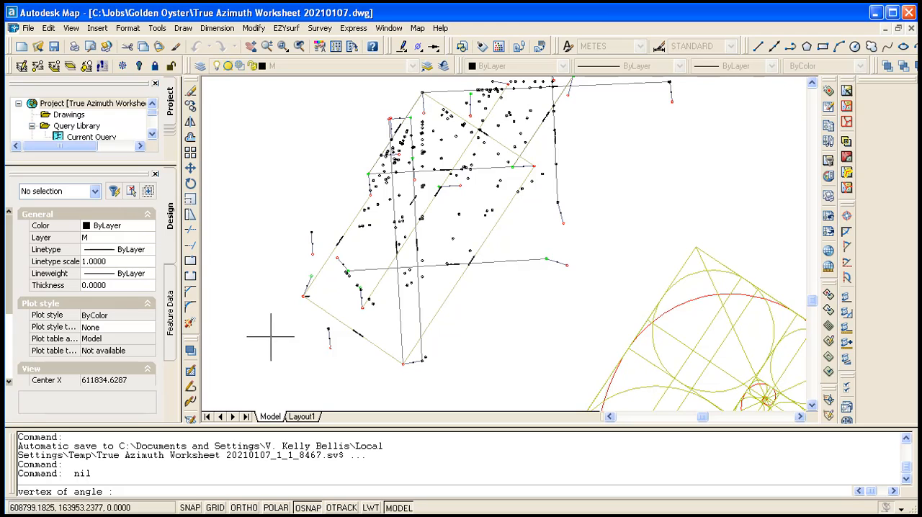
{"action": "left_click", "coordinate": [305, 296]}
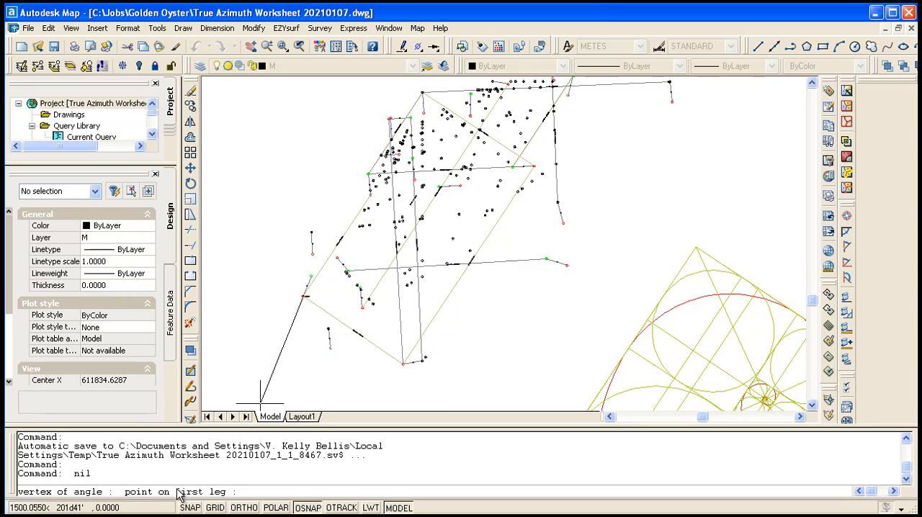
{"action": "left_click", "coordinate": [352, 214]}
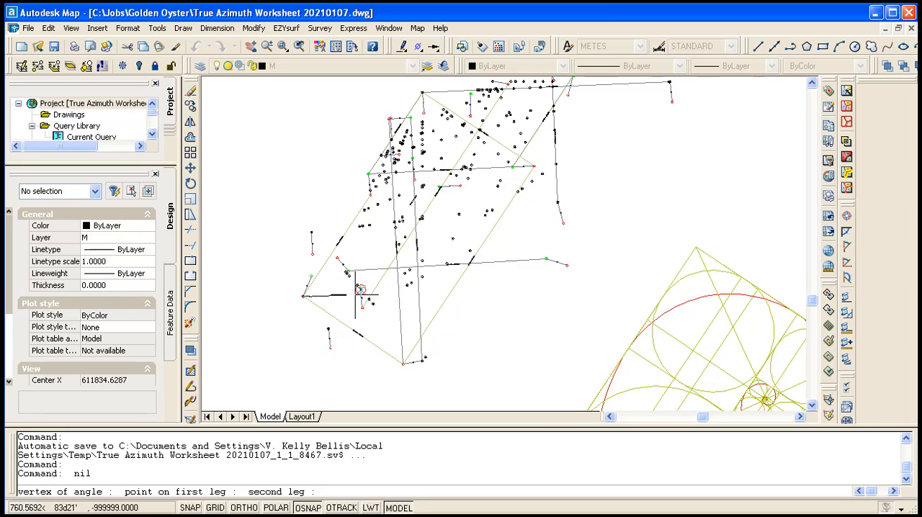
{"action": "left_click", "coordinate": [383, 351]}
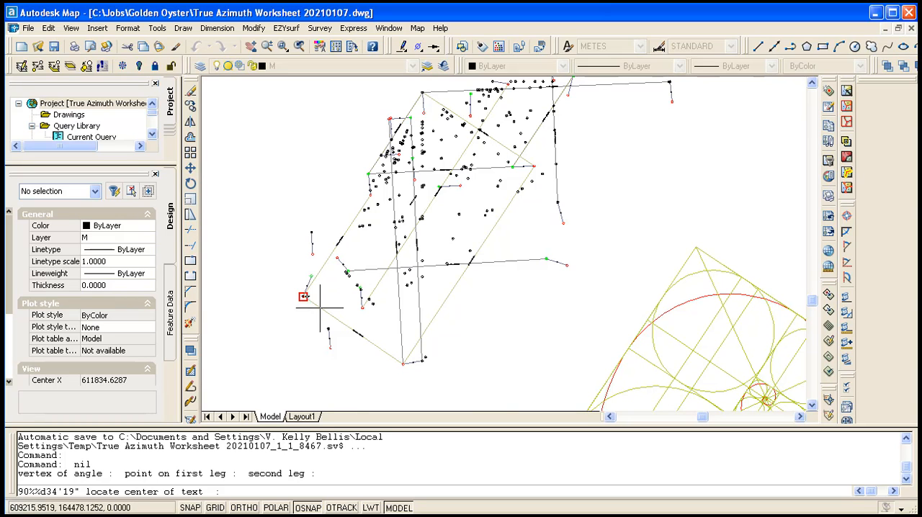
{"action": "scroll", "coordinate": [303, 293], "scroll_direction": "up", "scroll_amount": 5}
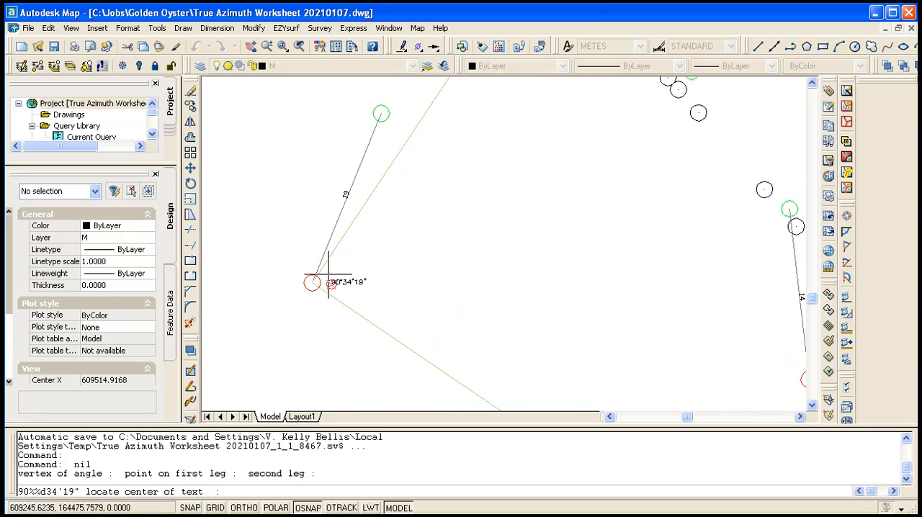
{"action": "scroll", "coordinate": [328, 274], "scroll_direction": "up", "scroll_amount": 5}
{"action": "left_click", "coordinate": [350, 276]}
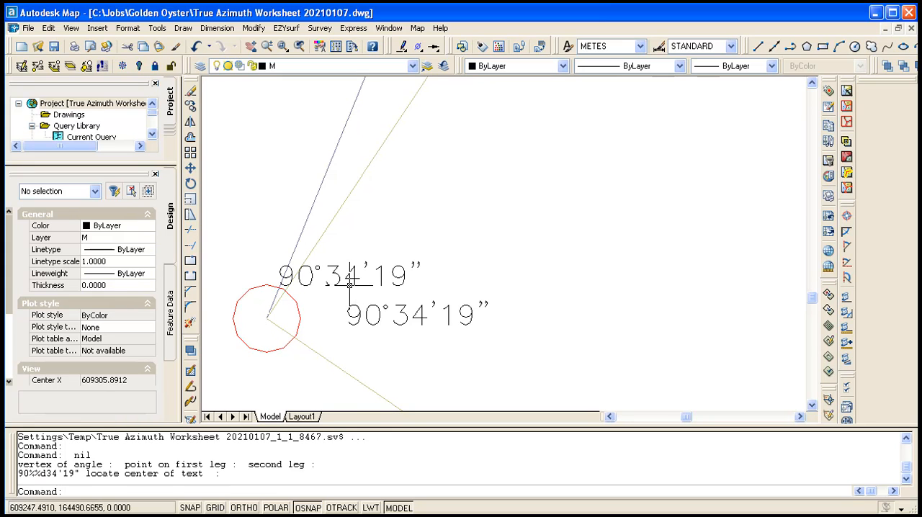
Step: Move the new angle label horizontally clear of the lines, placing it just above the existing 90°34'19" label
{"action": "left_click", "coordinate": [190, 169]}
{"action": "left_click", "coordinate": [334, 271]}
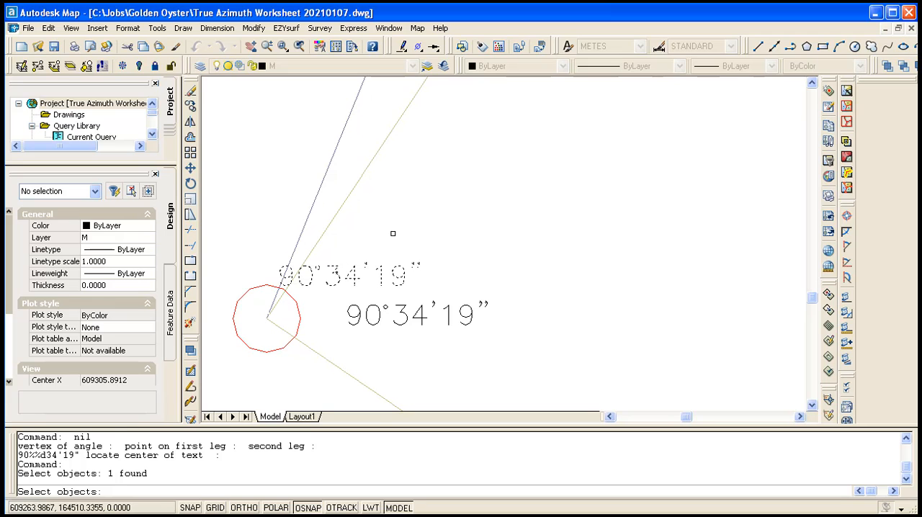
{"action": "key", "text": "Return"}
{"action": "left_click", "coordinate": [372, 220]}
{"action": "left_click", "coordinate": [450, 221]}
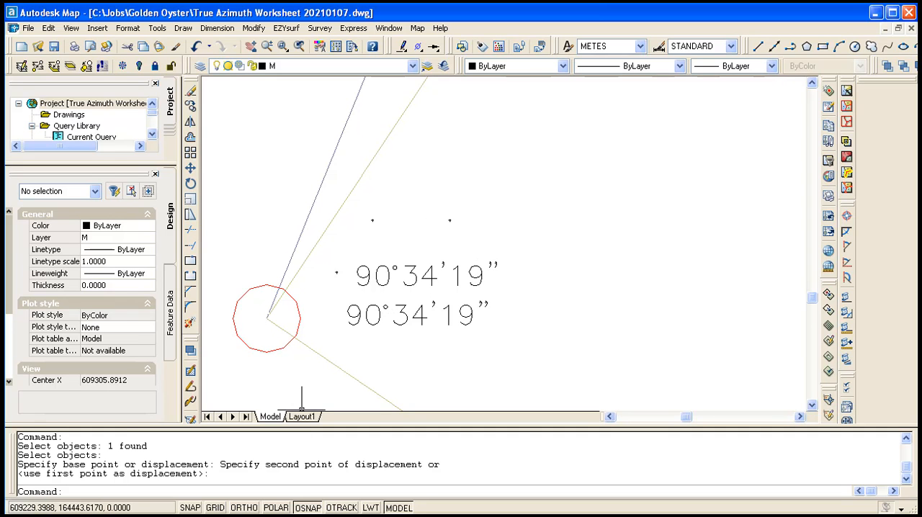
Step: Switch back to Global Mapper and activate the Measure tool
{"action": "key", "text": "alt+Tab"}
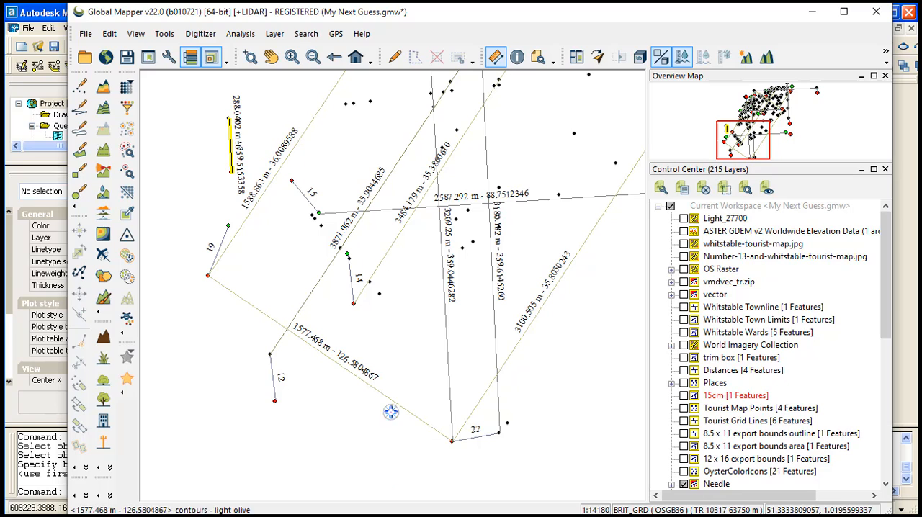
{"action": "left_click", "coordinate": [495, 58]}
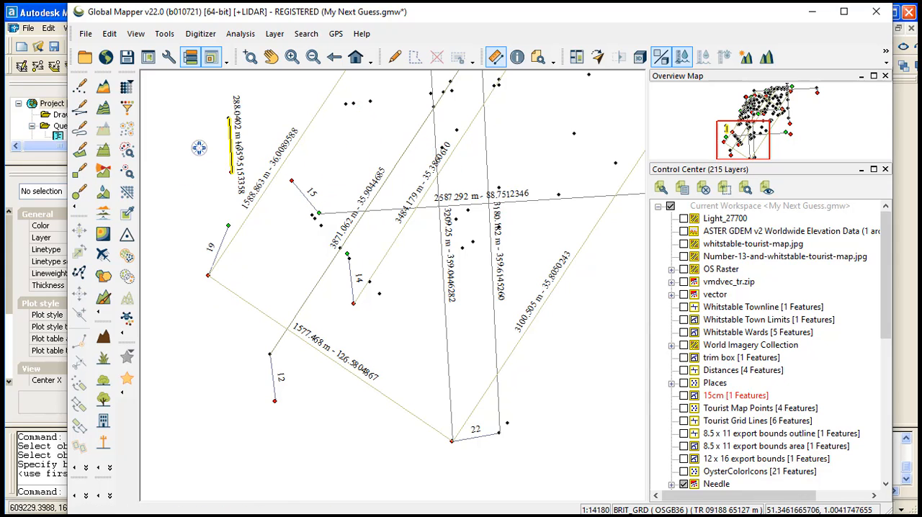
{"action": "left_click", "coordinate": [164, 155]}
{"action": "left_click", "coordinate": [214, 195]}
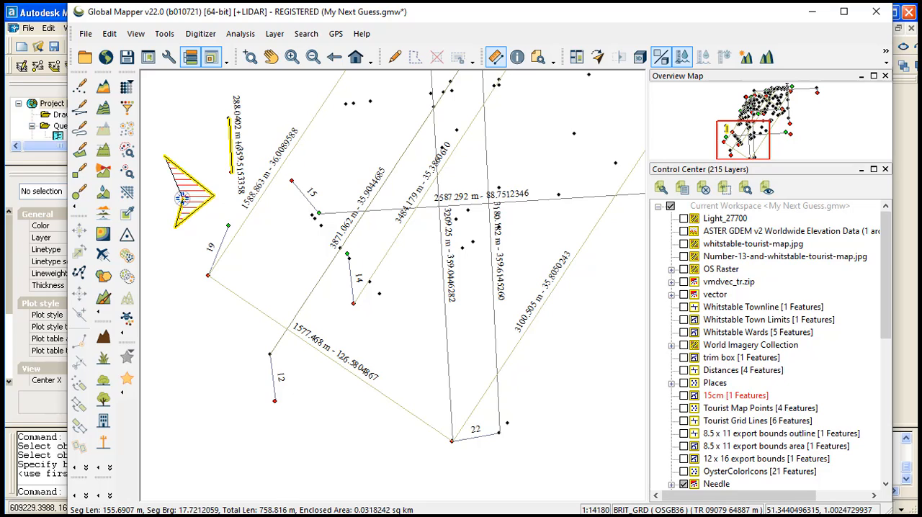
{"action": "right_click", "coordinate": [183, 196]}
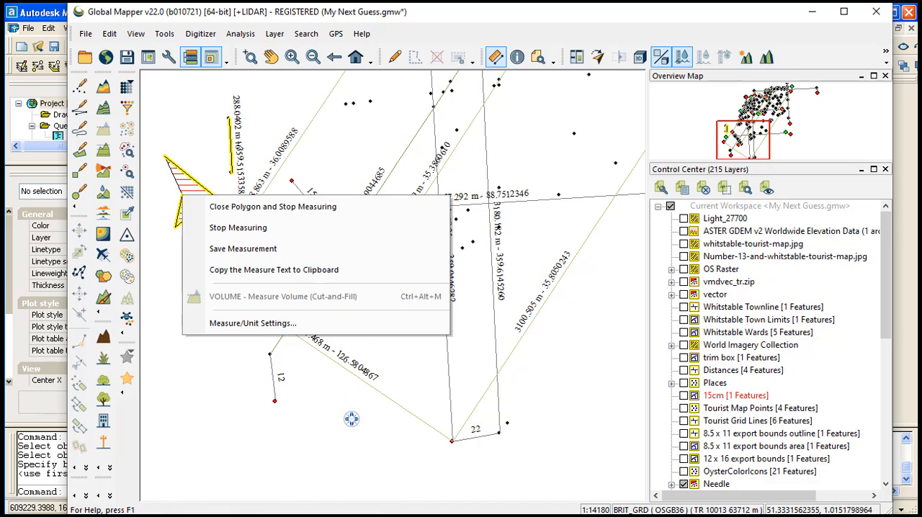
{"action": "key", "text": "Escape"}
{"action": "key", "text": "Escape"}
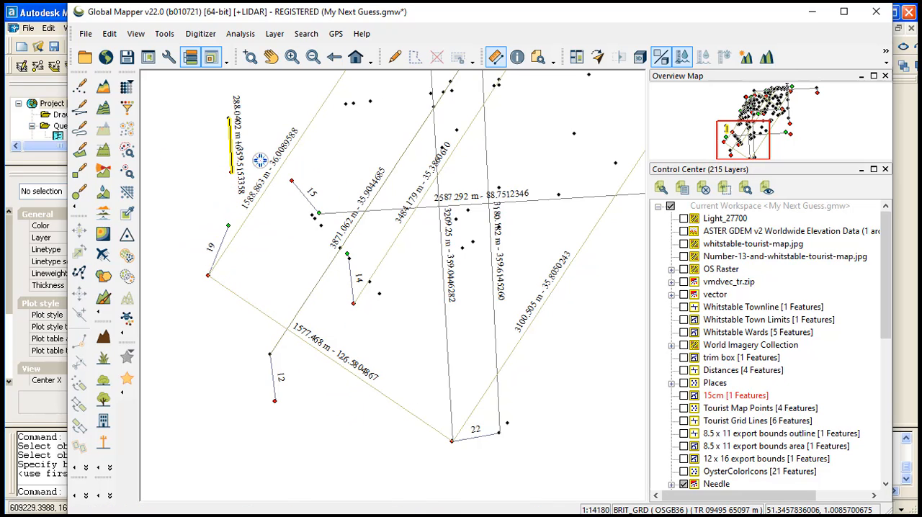
Step: Measure from the 1588.863 m line via the 2587.292 m and 3871.062 m lines' crossing to the 3871.062 m and 3209.25 m lines' crossing; save the measurement
{"action": "left_click", "coordinate": [307, 128]}
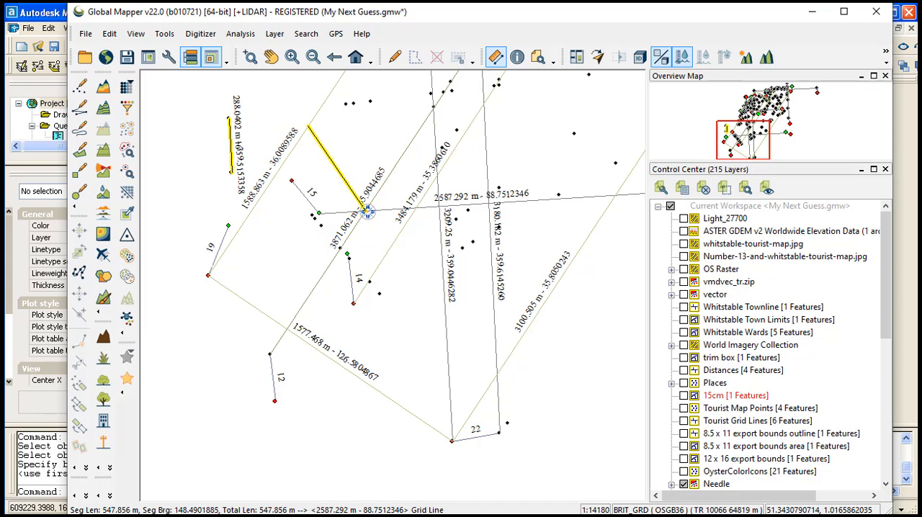
{"action": "left_click", "coordinate": [366, 210]}
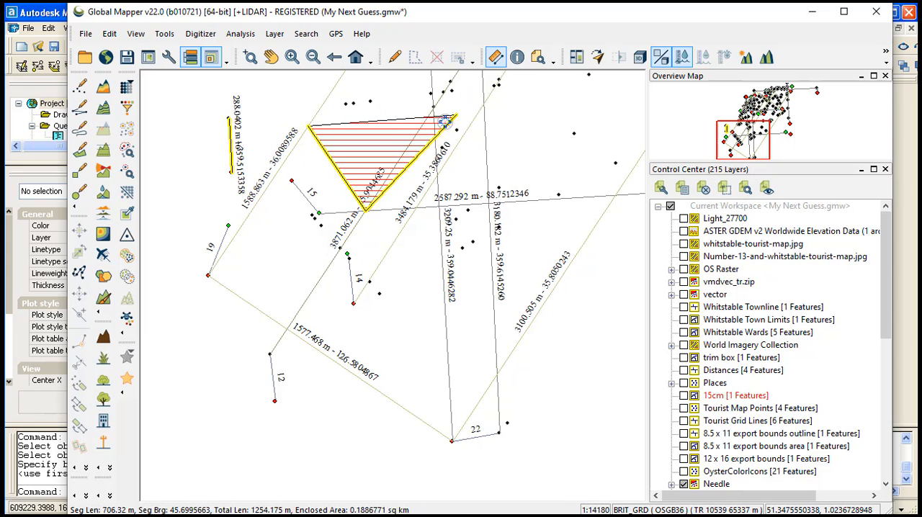
{"action": "scroll", "coordinate": [429, 97], "scroll_direction": "up", "scroll_amount": 4}
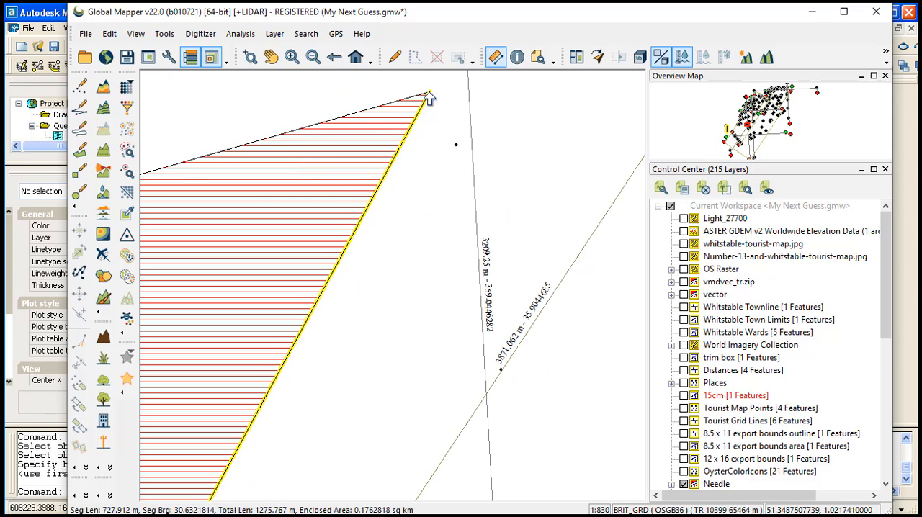
{"action": "right_click", "coordinate": [486, 394]}
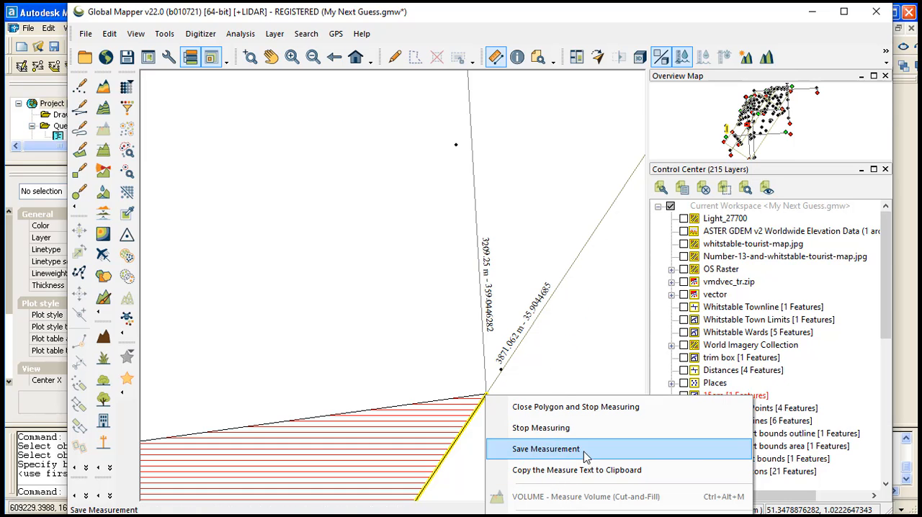
{"action": "left_click", "coordinate": [559, 451]}
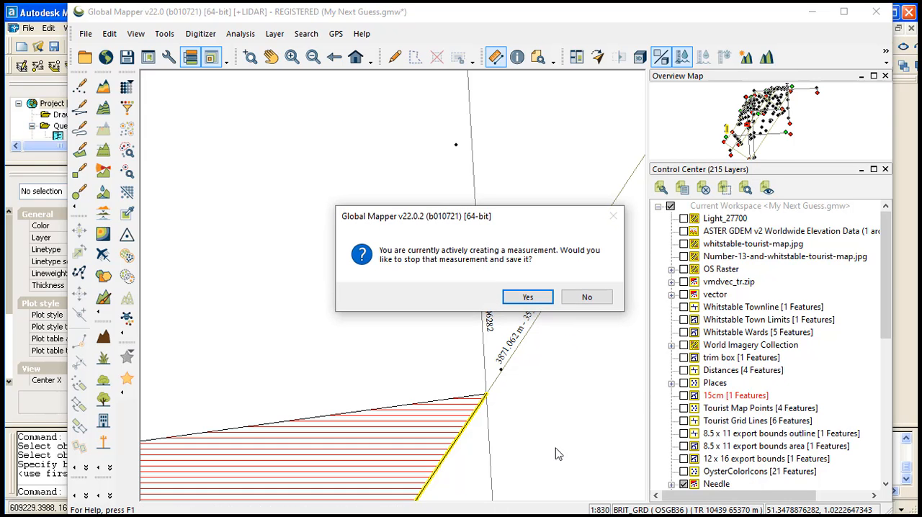
{"action": "left_click", "coordinate": [529, 298]}
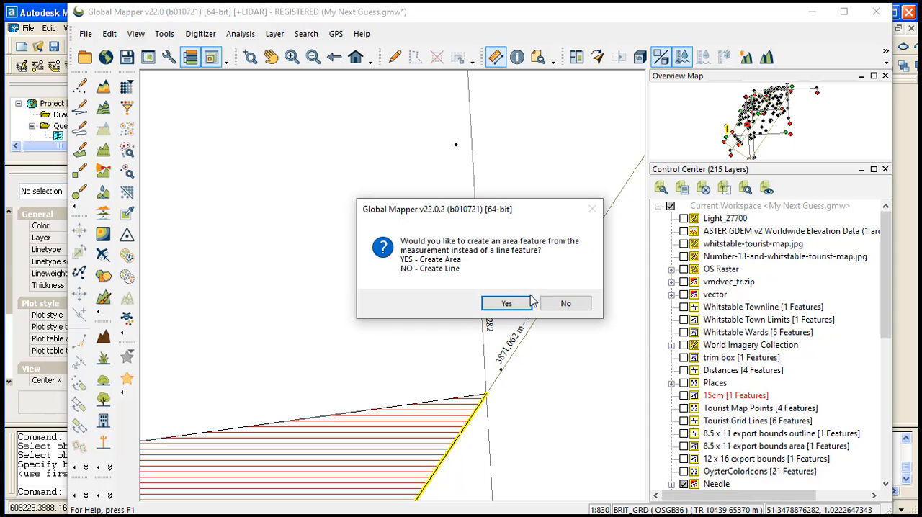